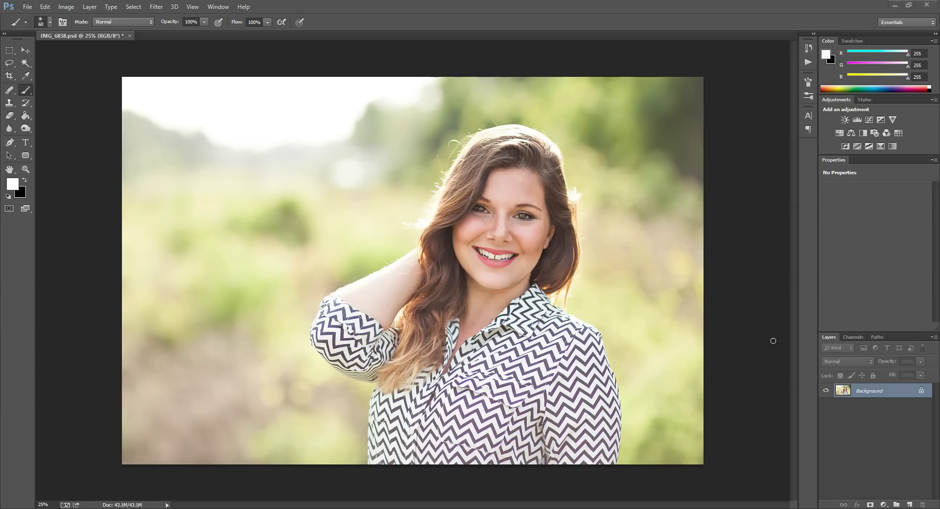
- Add a Solid Color fill layer above the photo in dark reddish brown, hex 311a1a
click(884, 504)
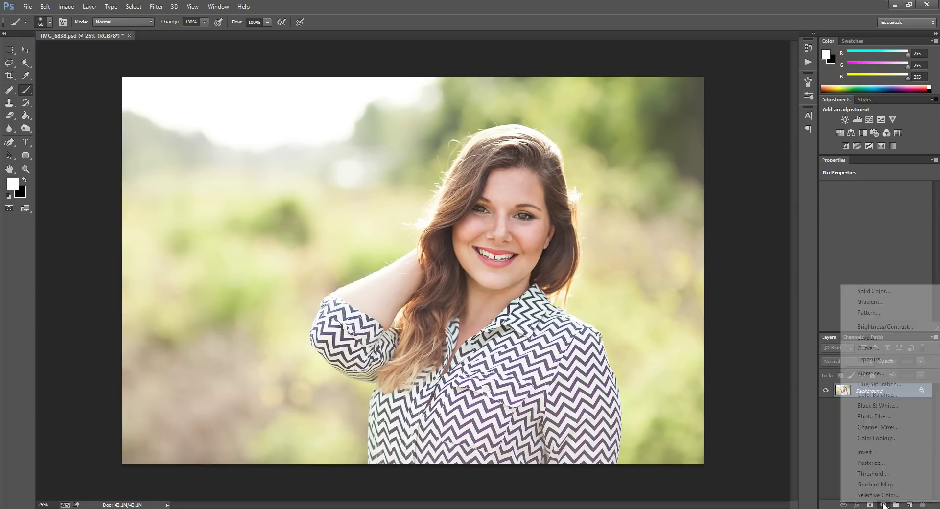
click(878, 292)
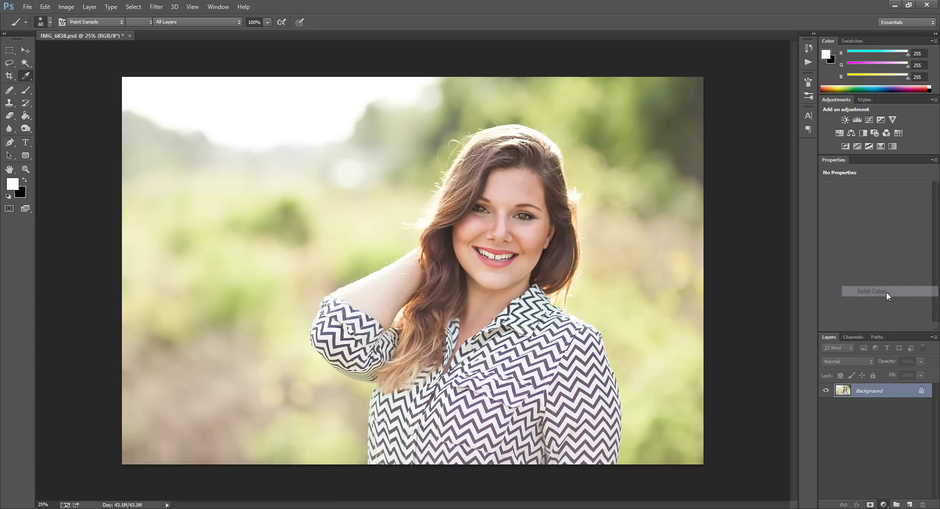
click(698, 281)
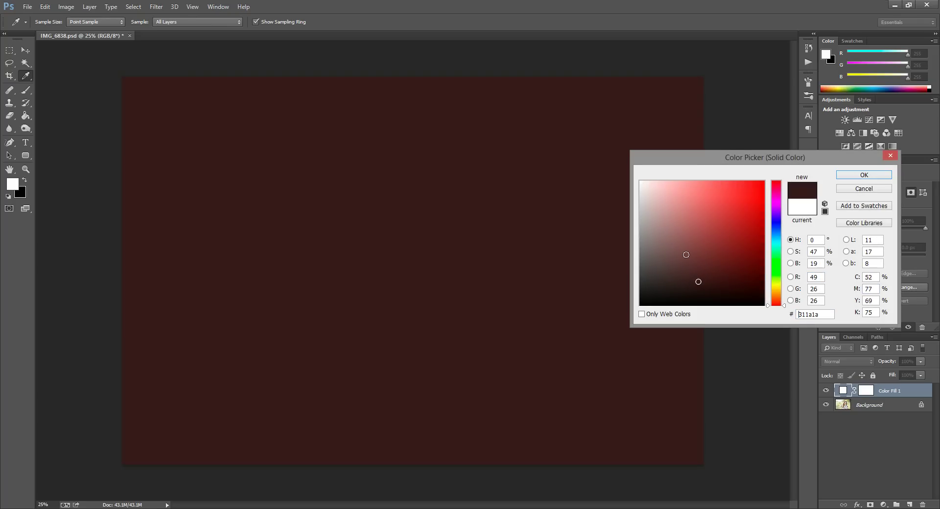
click(860, 175)
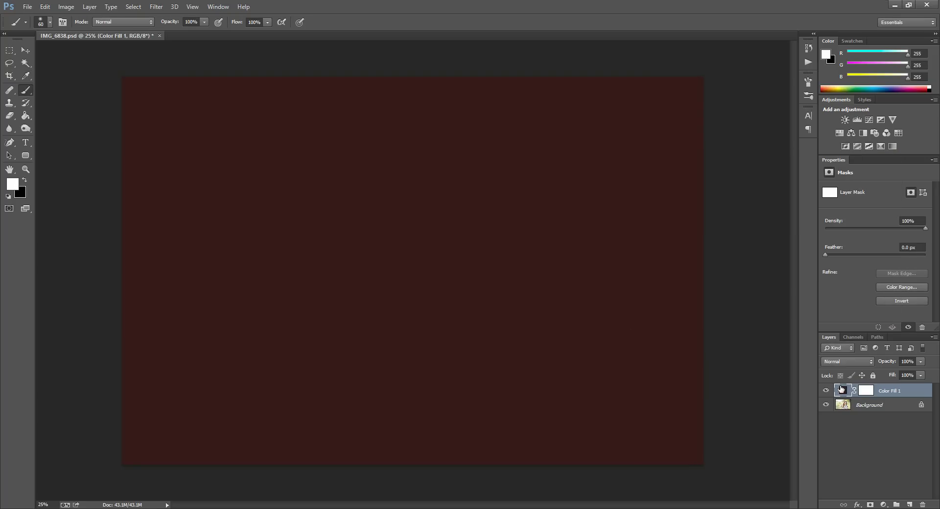
- Set the fill layer's blend mode to Soft Light and compare the photo with and without it
click(839, 360)
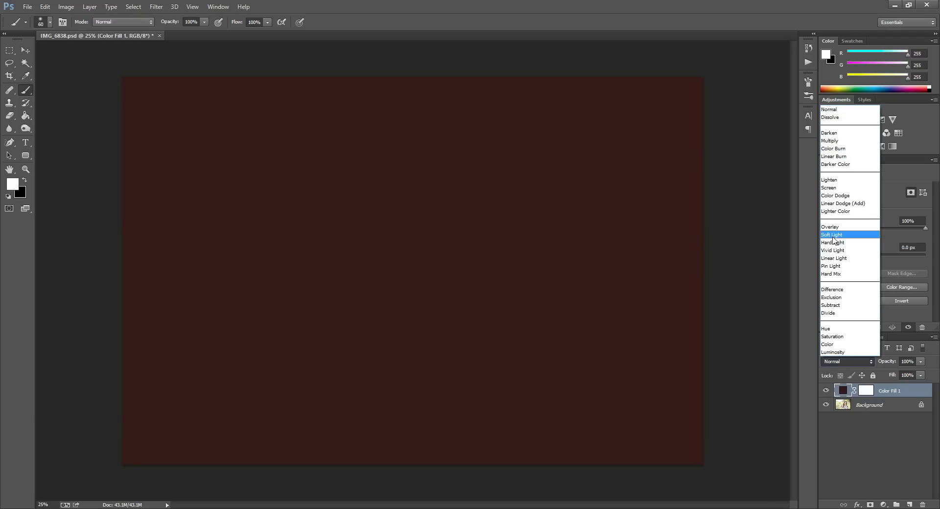
click(834, 235)
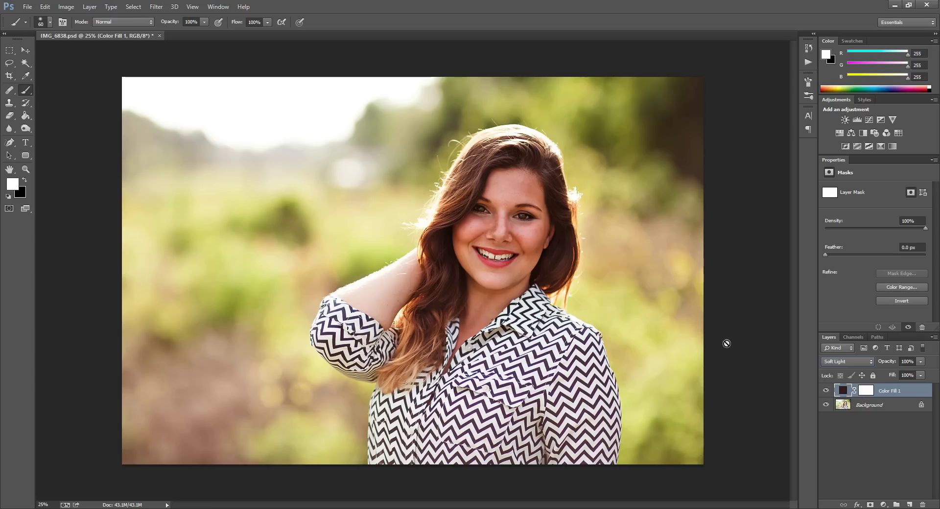
click(827, 391)
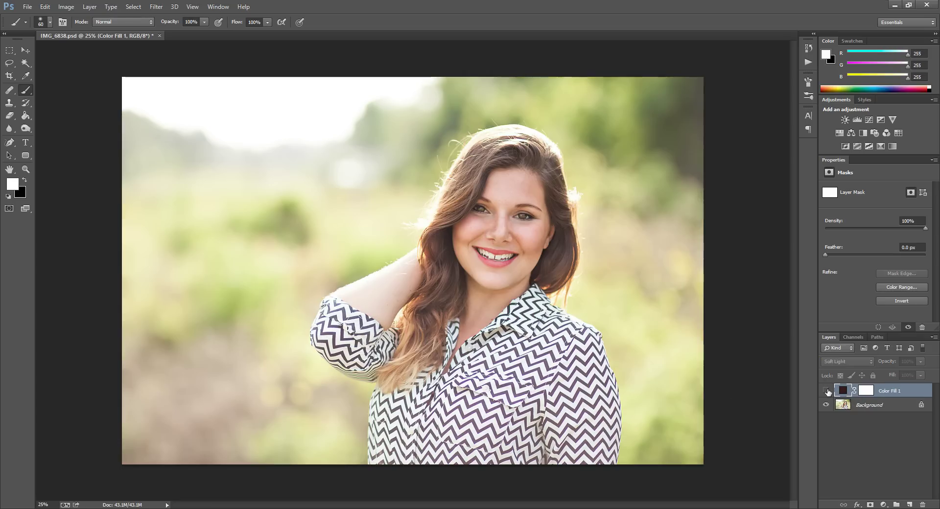
click(827, 390)
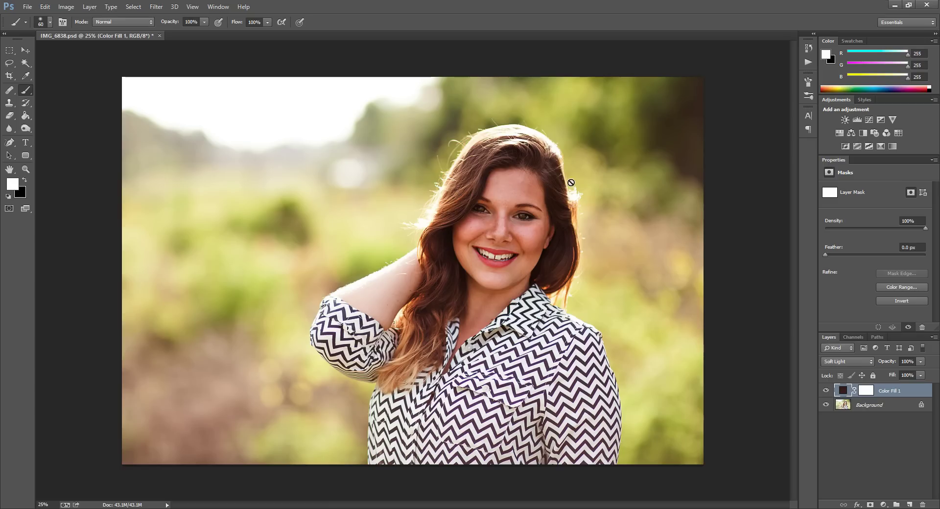
- Target the fill layer's mask, set black as the painting color and resize the soft brush to 146 px
click(871, 393)
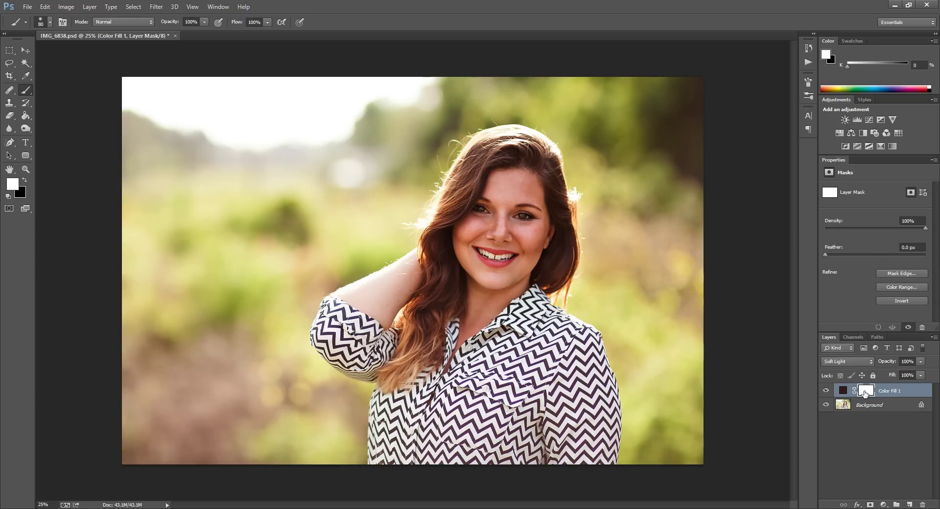
click(25, 181)
key(bracketright)
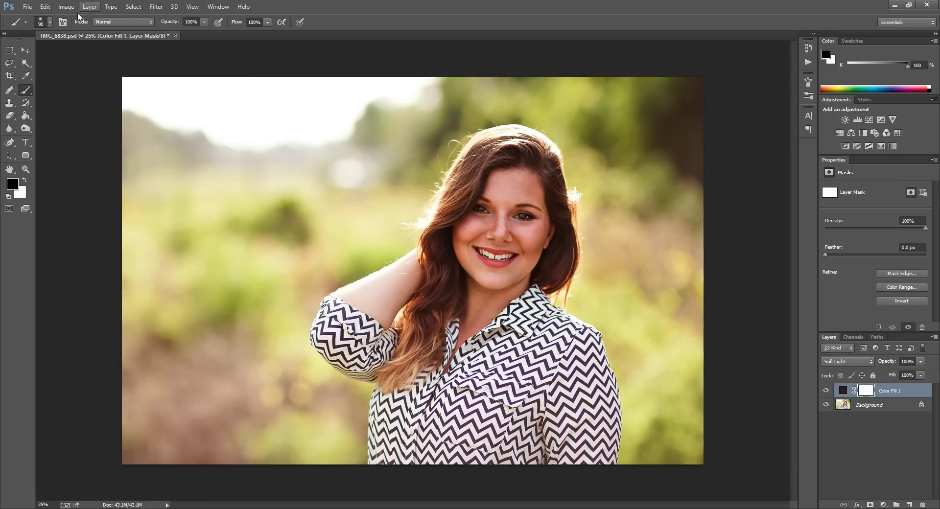
click(50, 22)
drag(78, 55, 89, 52)
click(374, 31)
click(49, 22)
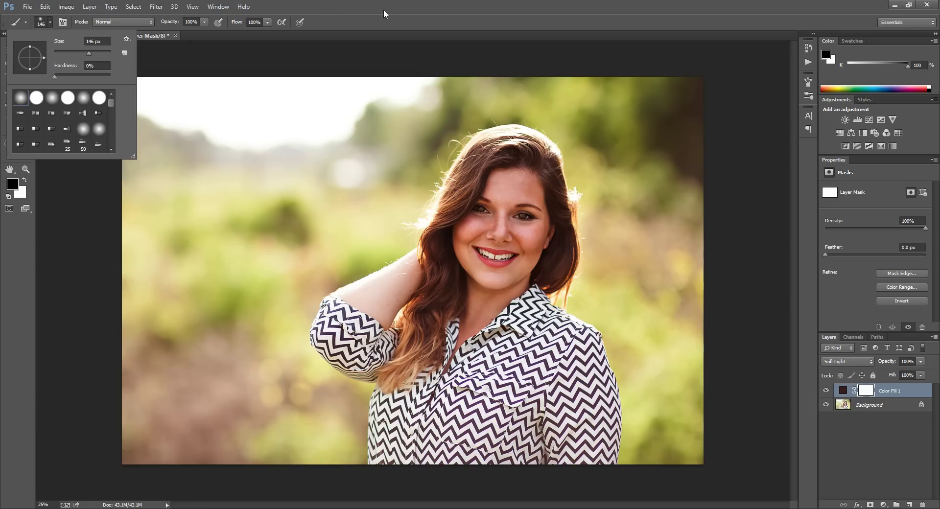
click(375, 21)
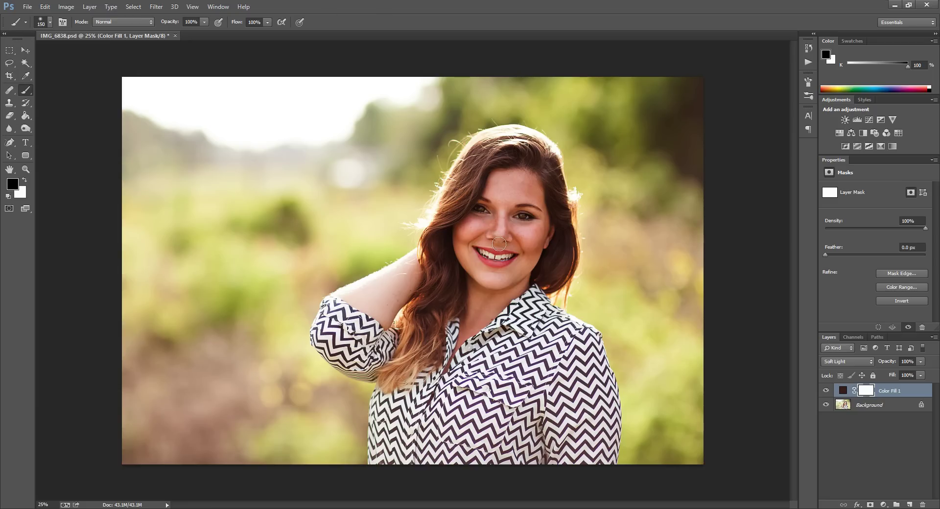
- Paint black over the woman on the mask with a 500 px brush and compare the photo with and without the fill
key(bracketright)
key(bracketright)
key(bracketright)
key(bracketright)
key(bracketright)
key(bracketright)
mouse_move(508, 222)
mouse_down()
mouse_move(511, 164)
mouse_move(541, 215)
mouse_move(546, 251)
mouse_move(522, 171)
mouse_move(490, 174)
mouse_move(458, 233)
mouse_move(446, 298)
mouse_move(441, 243)
mouse_move(478, 161)
mouse_move(551, 216)
mouse_move(551, 277)
mouse_move(555, 230)
mouse_move(474, 319)
mouse_move(429, 348)
mouse_move(372, 338)
mouse_move(435, 280)
mouse_move(392, 431)
mouse_move(470, 378)
mouse_move(523, 394)
mouse_move(551, 209)
mouse_move(526, 162)
mouse_move(544, 434)
mouse_move(551, 353)
mouse_move(571, 355)
mouse_move(588, 440)
mouse_move(593, 399)
mouse_move(594, 446)
mouse_move(484, 131)
mouse_up()
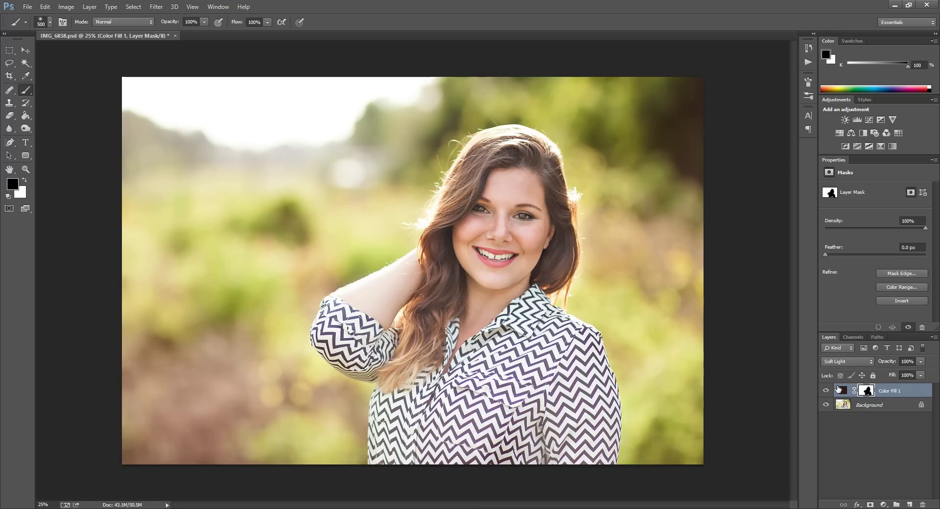
mouse_move(571, 392)
mouse_down()
mouse_move(524, 465)
mouse_move(519, 448)
mouse_up()
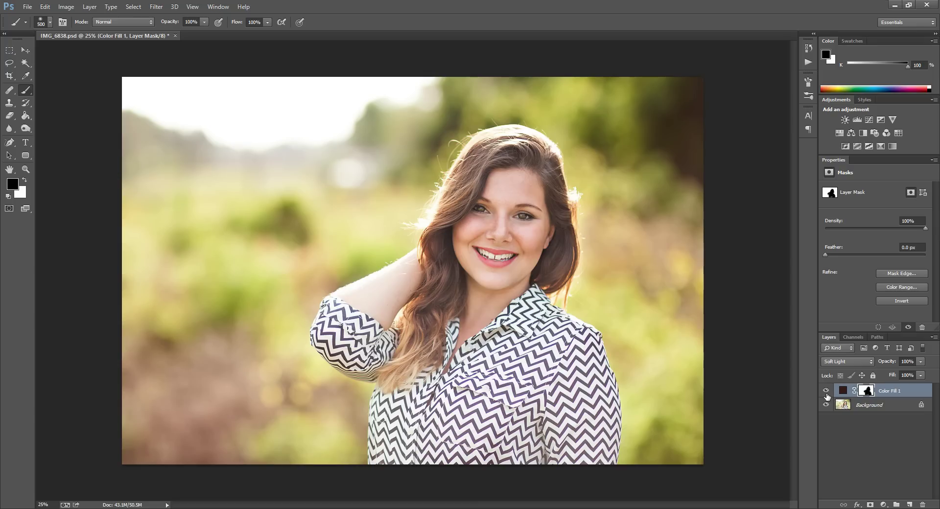
click(826, 391)
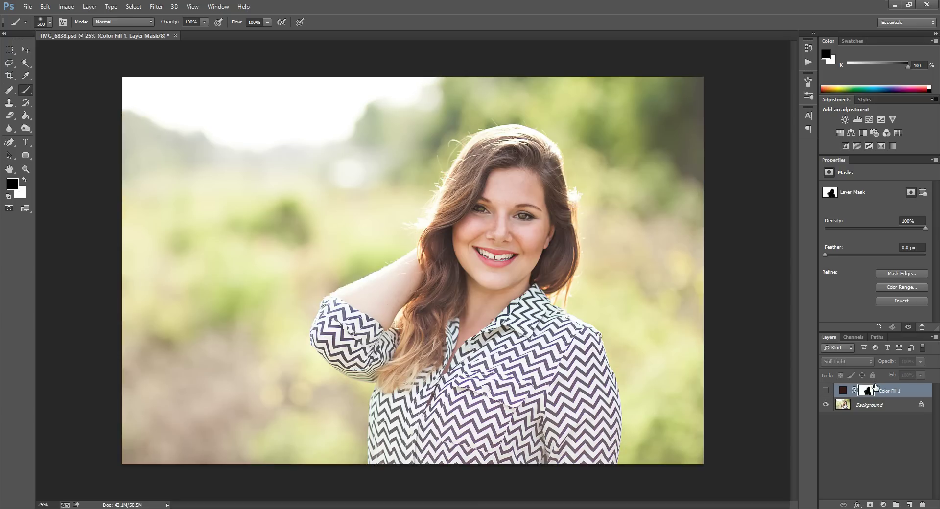
click(827, 391)
click(826, 391)
click(826, 391)
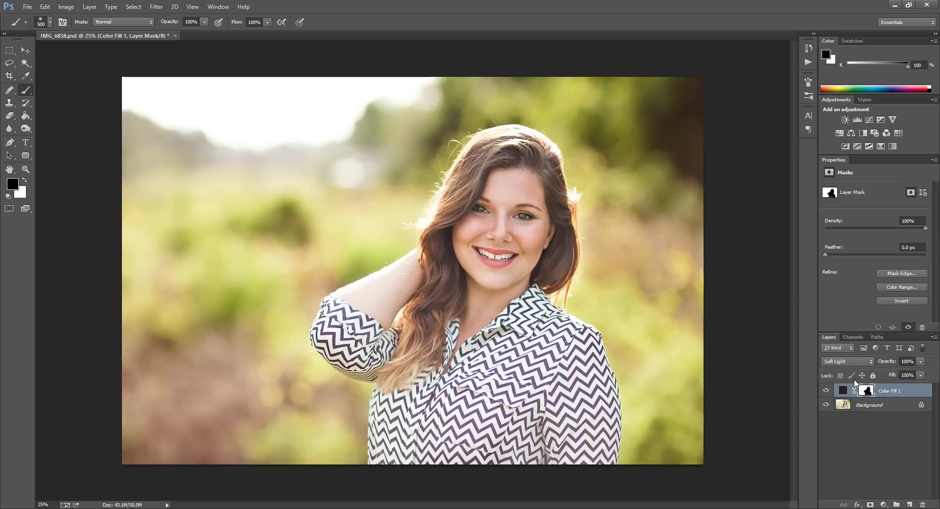
- Replace the fill layer's painted mask with a new mask inverted to black
right_click(865, 393)
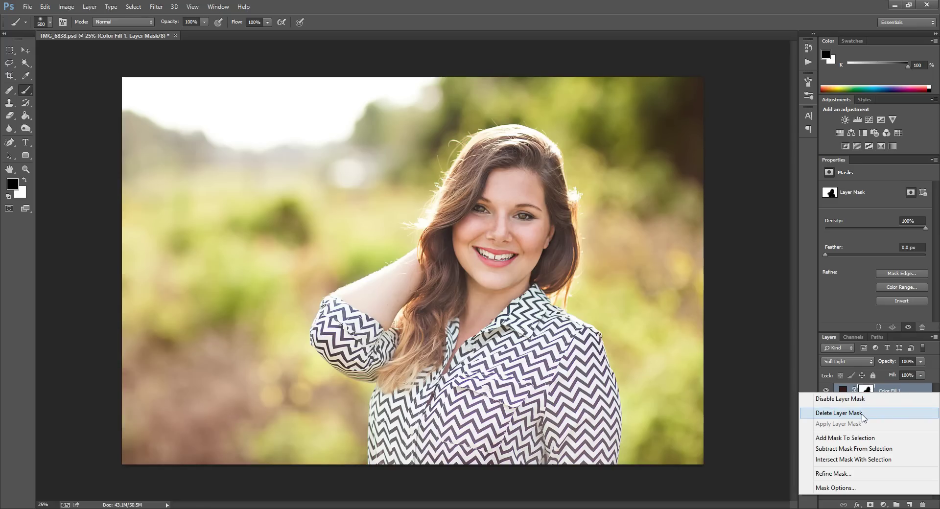
click(838, 413)
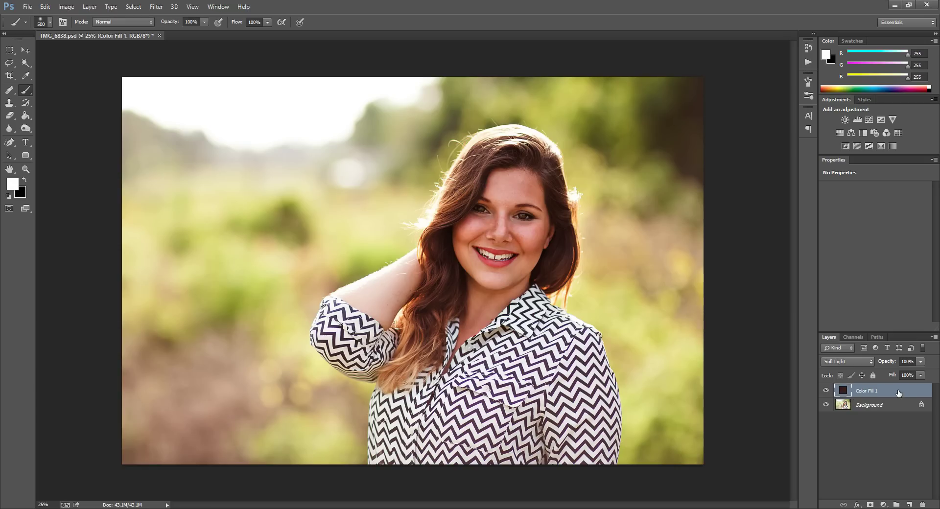
click(871, 506)
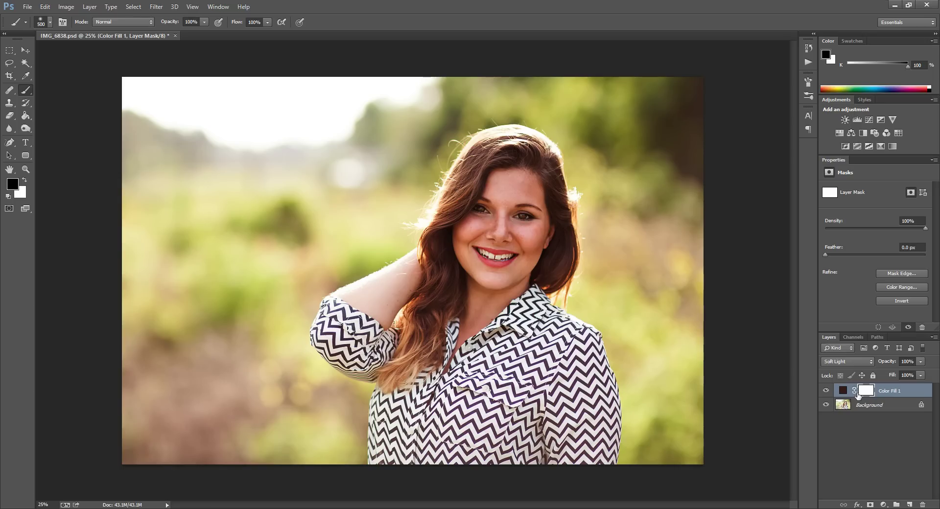
key(ctrl+i)
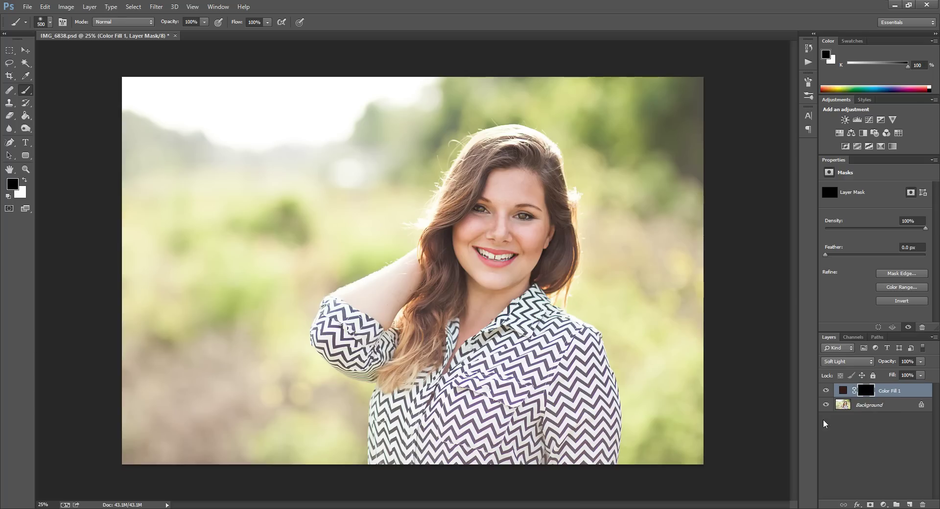
- Paint white over the woman's hair on the black mask with a 200 px brush
click(24, 181)
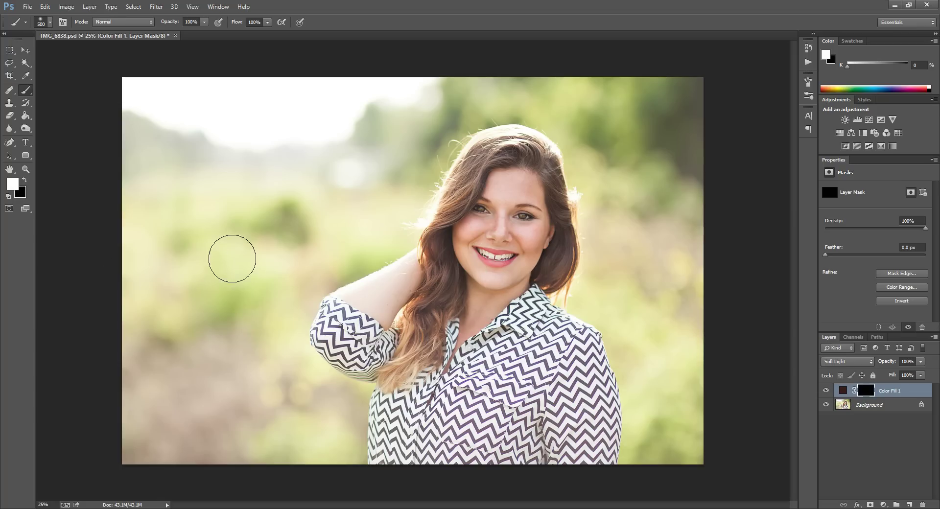
key(bracketleft)
key(bracketleft)
key(bracketleft)
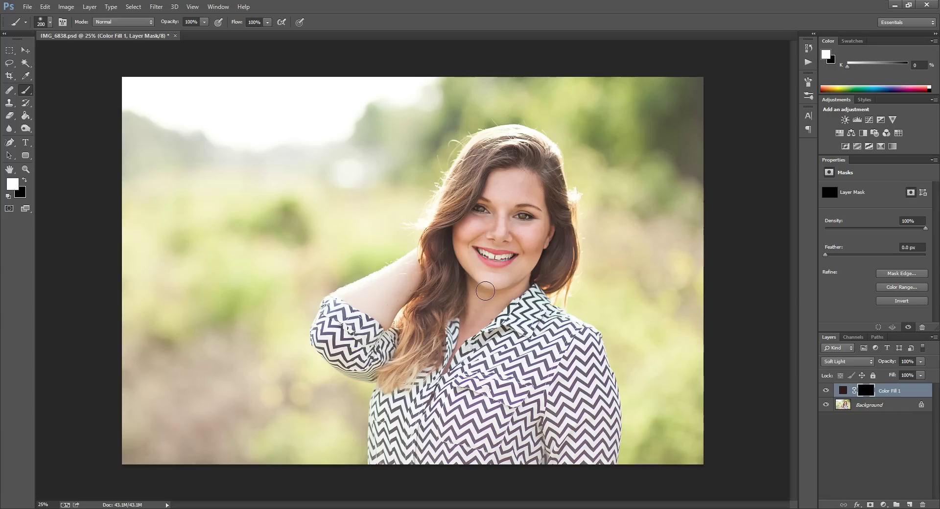
mouse_move(408, 355)
mouse_down()
mouse_move(391, 386)
mouse_move(440, 351)
mouse_move(435, 328)
mouse_move(426, 335)
mouse_move(423, 292)
mouse_move(411, 319)
mouse_move(443, 293)
mouse_move(448, 305)
mouse_move(458, 289)
mouse_move(434, 243)
mouse_move(447, 311)
mouse_move(443, 222)
mouse_move(489, 151)
mouse_move(462, 167)
mouse_move(489, 140)
mouse_move(543, 149)
mouse_move(503, 156)
mouse_move(540, 158)
mouse_move(556, 198)
mouse_move(551, 177)
mouse_move(563, 227)
mouse_move(548, 285)
mouse_move(557, 222)
mouse_move(564, 271)
mouse_up()
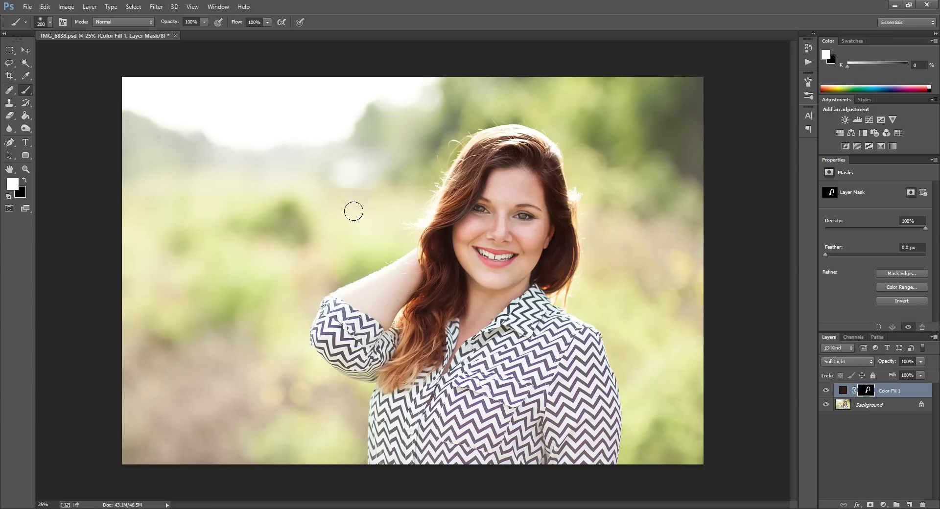
- Paint the fill onto the woman's lips with a smaller 60 px white brush at 50% opacity
key(bracketleft)
key(bracketleft)
key(bracketleft)
key(bracketleft)
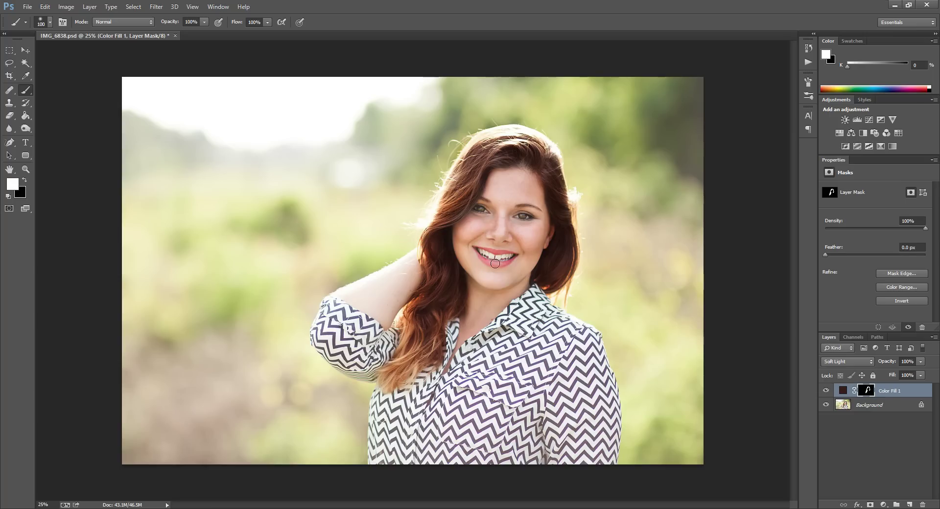
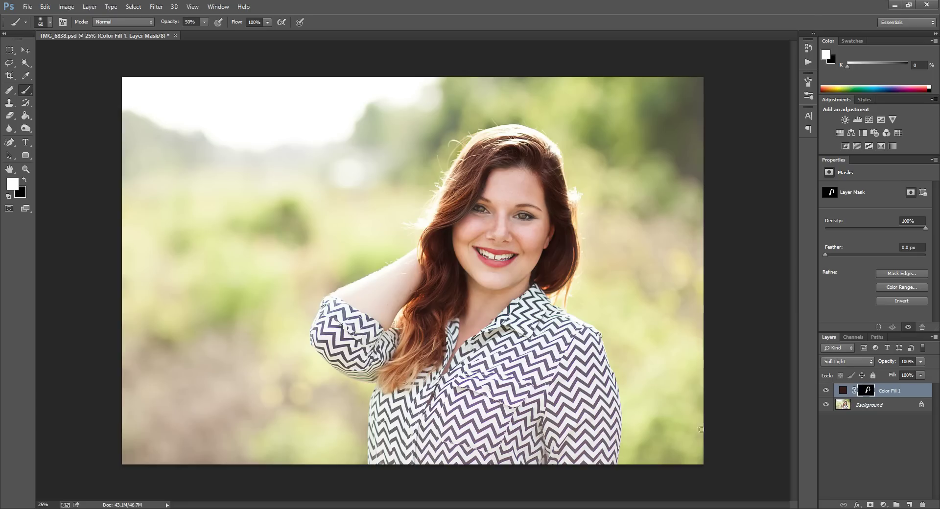
- Examine the darkened hair and lips at 33.3% zoom and return to the Brush tool
click(27, 169)
click(580, 193)
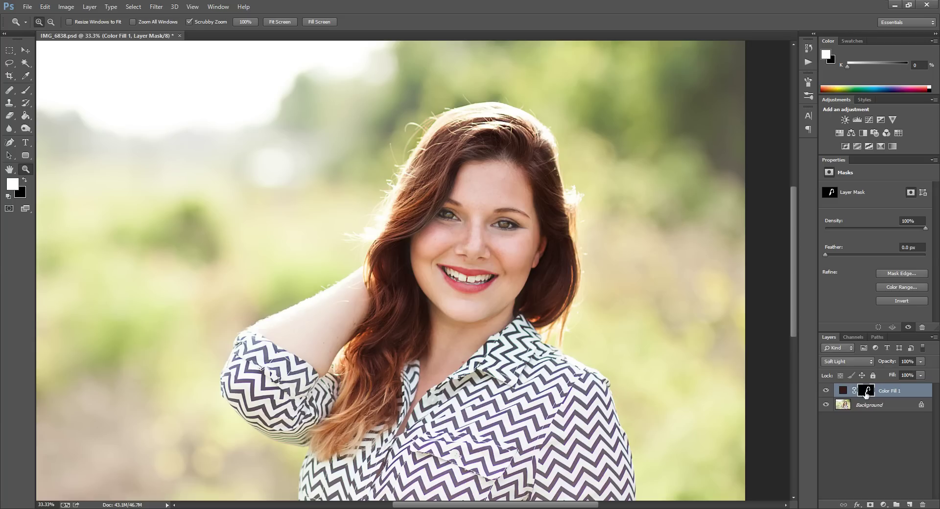
click(26, 89)
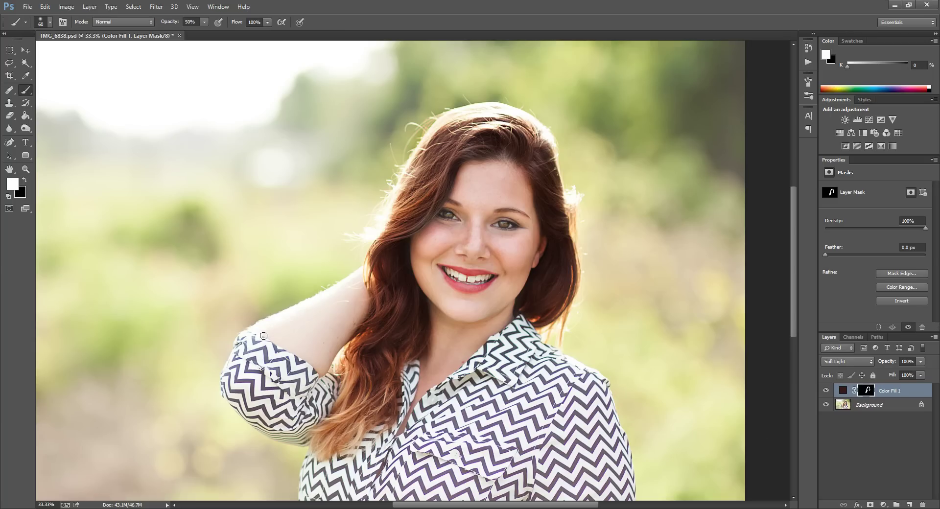
key(bracketright)
key(bracketright)
key(bracketright)
key(bracketright)
key(bracketright)
key(bracketright)
key(bracketright)
key(bracketleft)
key(bracketleft)
key(bracketleft)
key(bracketleft)
scroll(506, 253, down, 1)
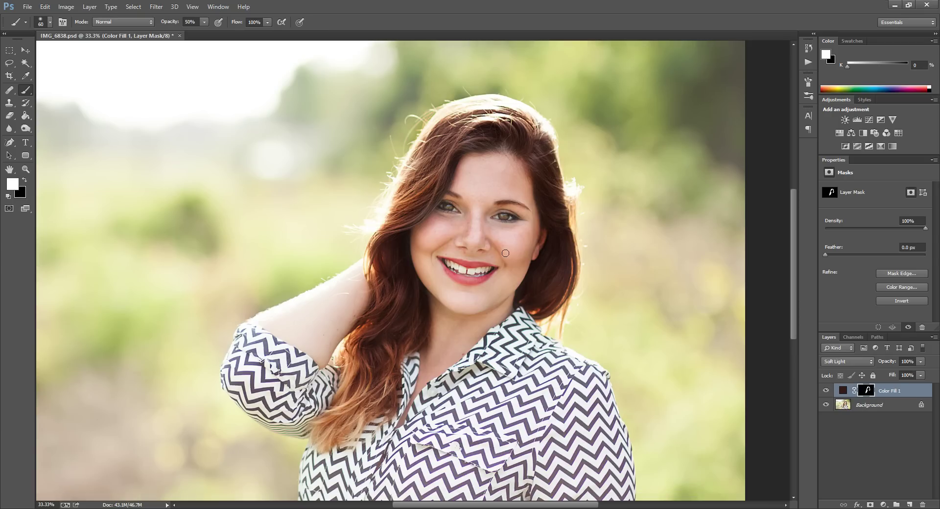
- Enlarge the white brush to 600 px and paint the fill into the background on the photo's right side
key(bracketright)
key(bracketright)
key(bracketright)
key(bracketright)
key(bracketright)
key(bracketright)
key(bracketright)
key(bracketright)
key(bracketright)
key(bracketright)
key(bracketright)
key(bracketright)
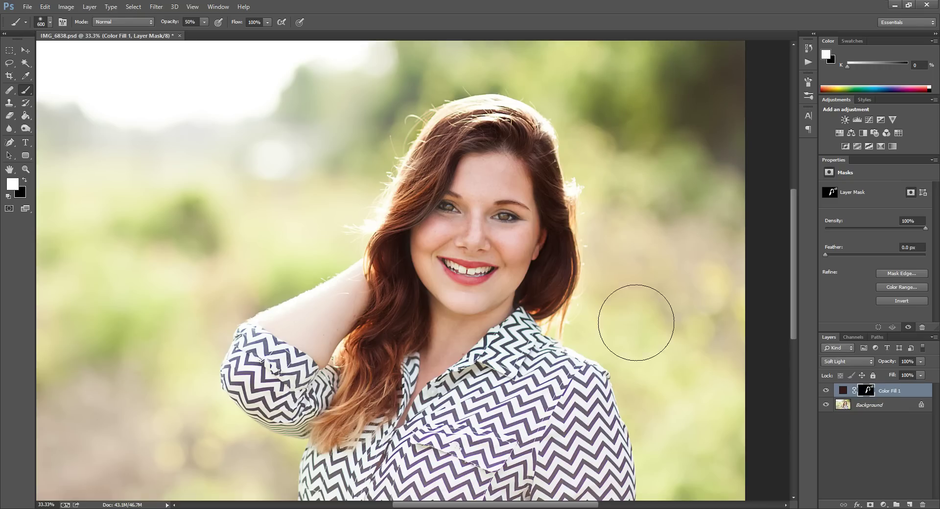
drag(659, 197, 697, 198)
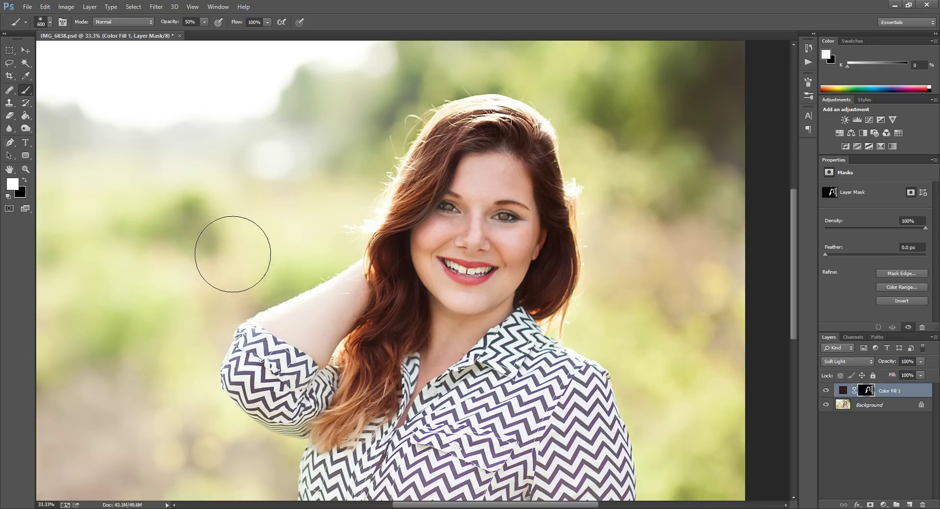
- Paint black over the hair on the mask at 50% opacity to soften the darkening
click(25, 181)
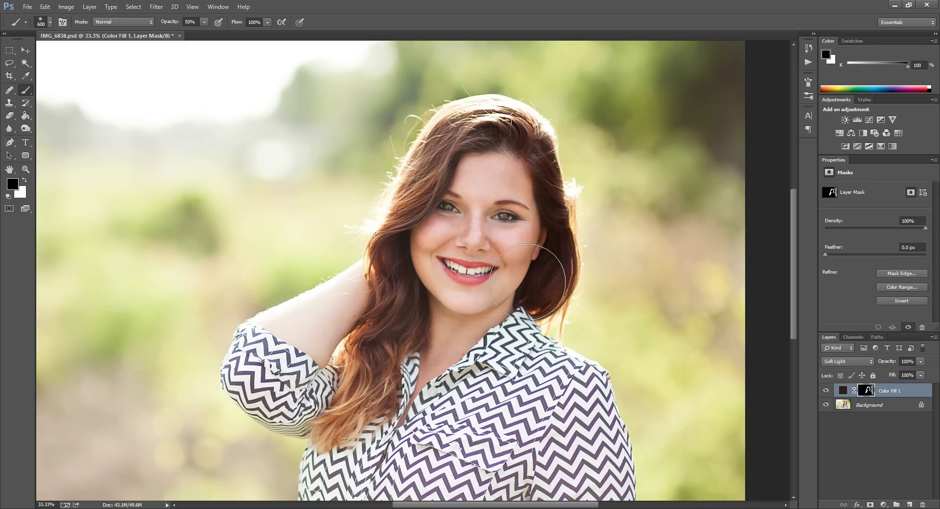
drag(546, 255, 546, 167)
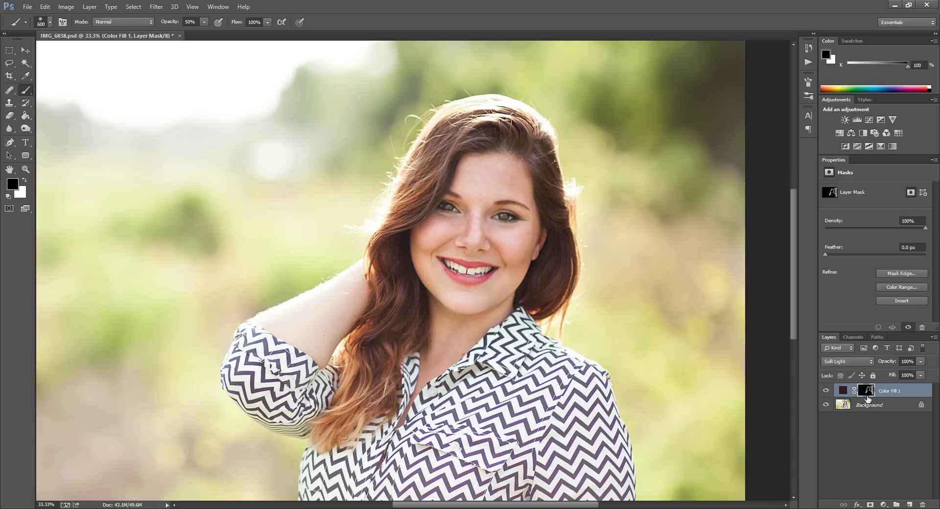
drag(868, 393, 923, 504)
key(Return)
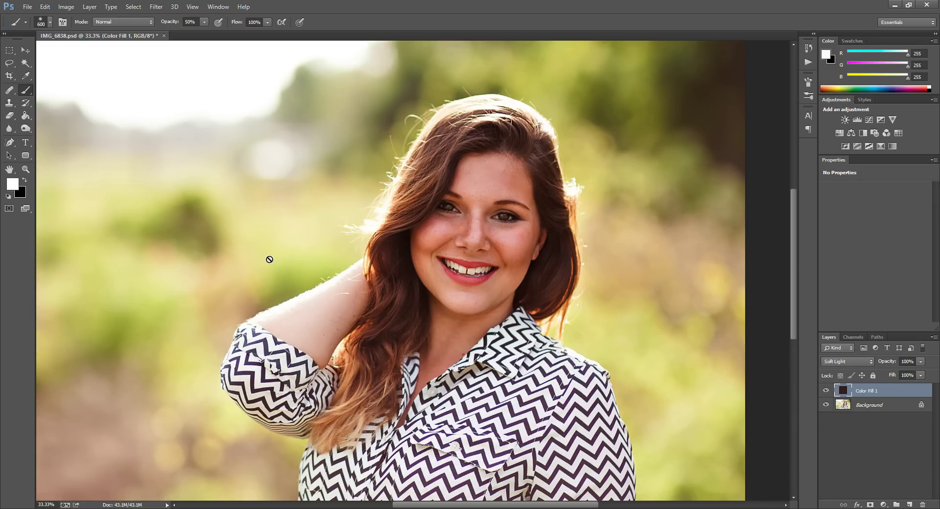
key(ctrl+z)
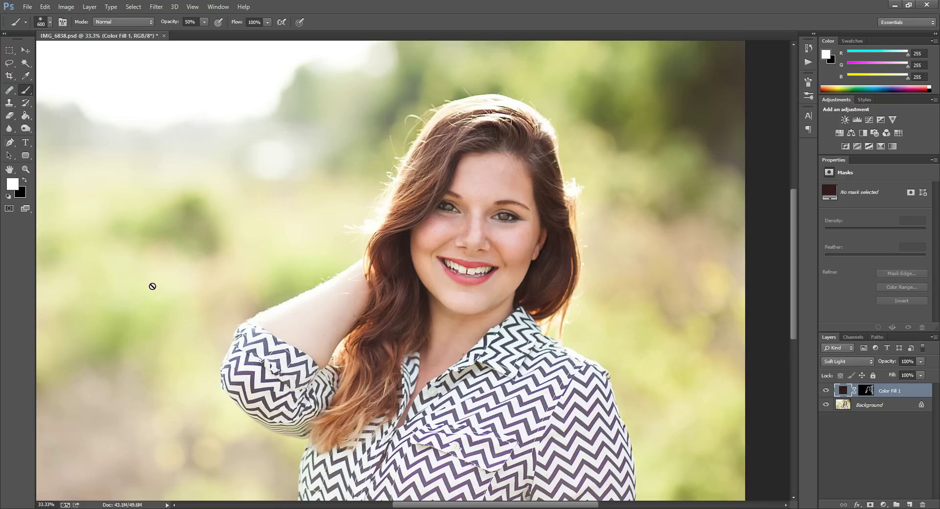